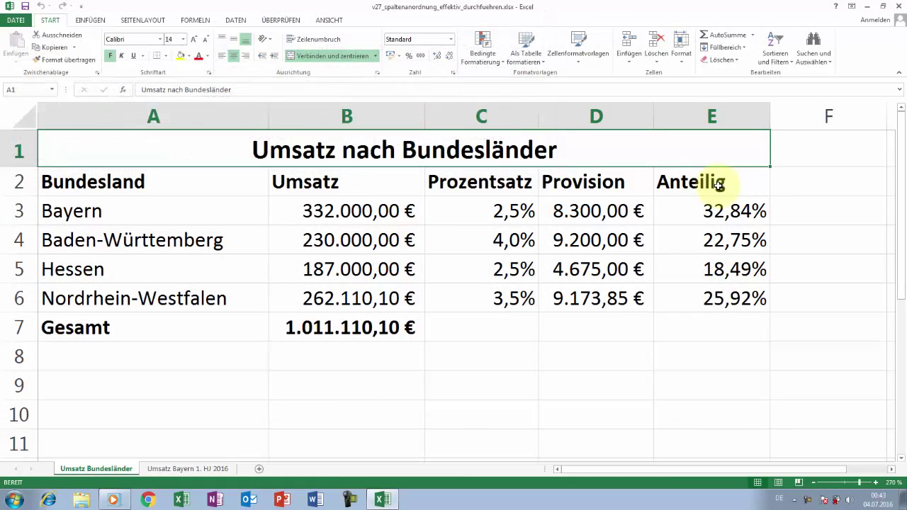
Accidentally clear the Anteilig cells E2:E6, then restore them with Undo
left_click_drag(719, 185, 719, 294)
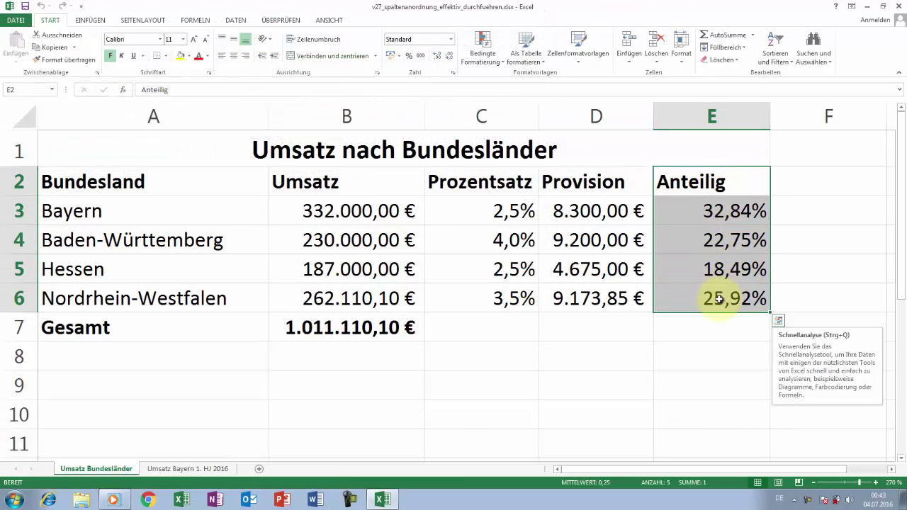
key("Delete")
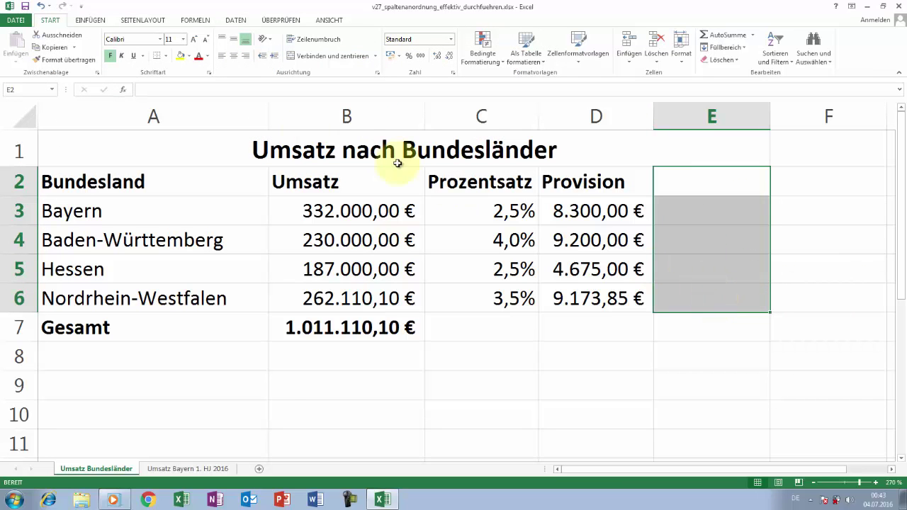
left_click(41, 7)
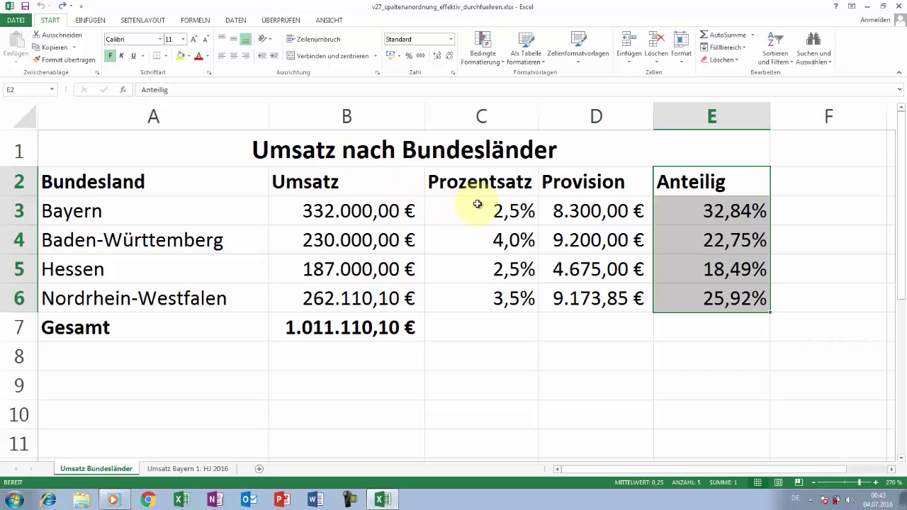
Move Prozentsatz C2:C6 to column F, Anteilig E2:E6 into C, then Prozentsatz into E
left_click_drag(478, 182, 497, 298)
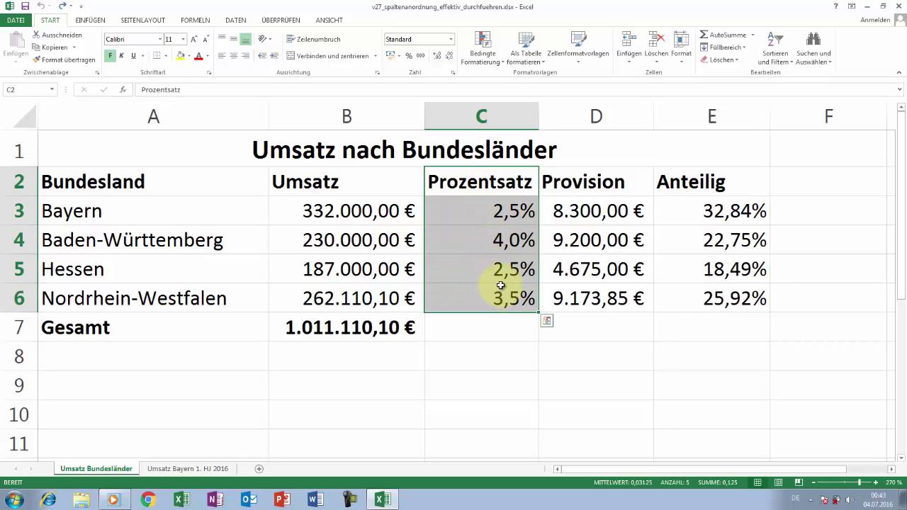
mouse_move(514, 168)
left_mouse_down()
mouse_move(803, 199)
mouse_move(800, 190)
left_mouse_up()
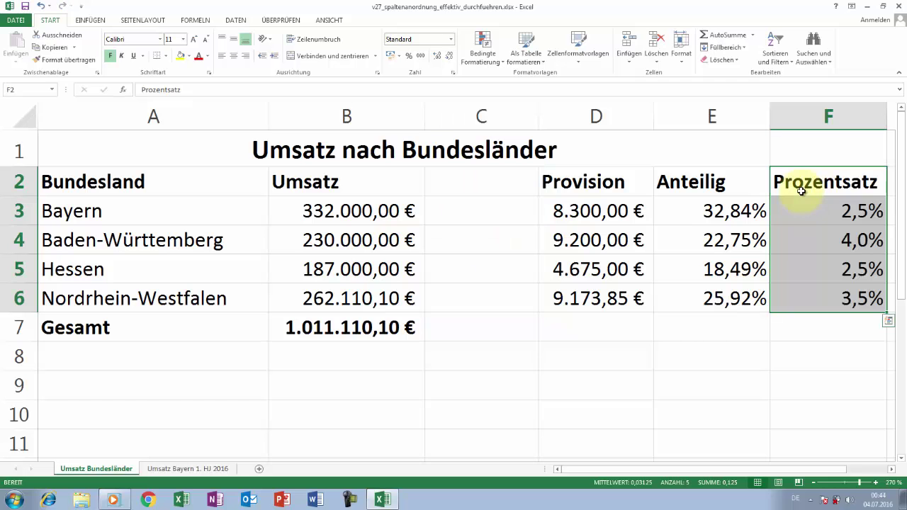
left_click_drag(713, 181, 709, 295)
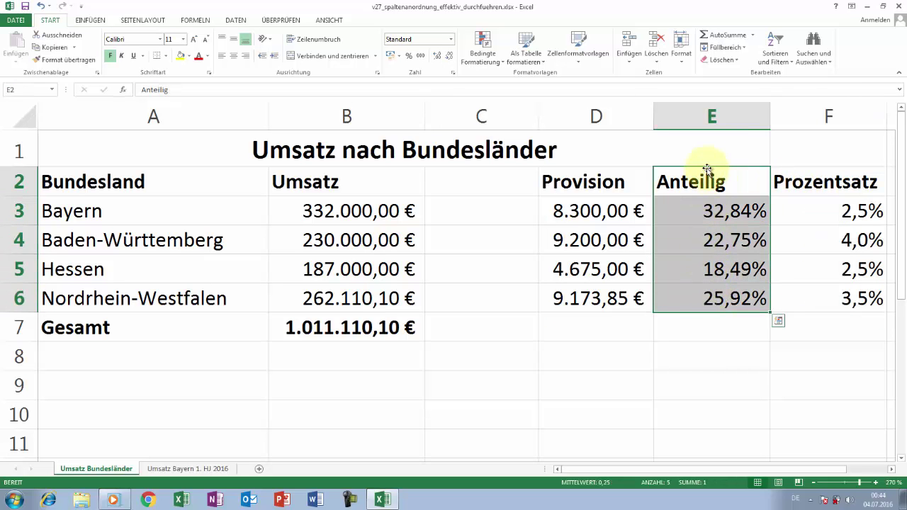
left_click_drag(707, 168, 506, 177)
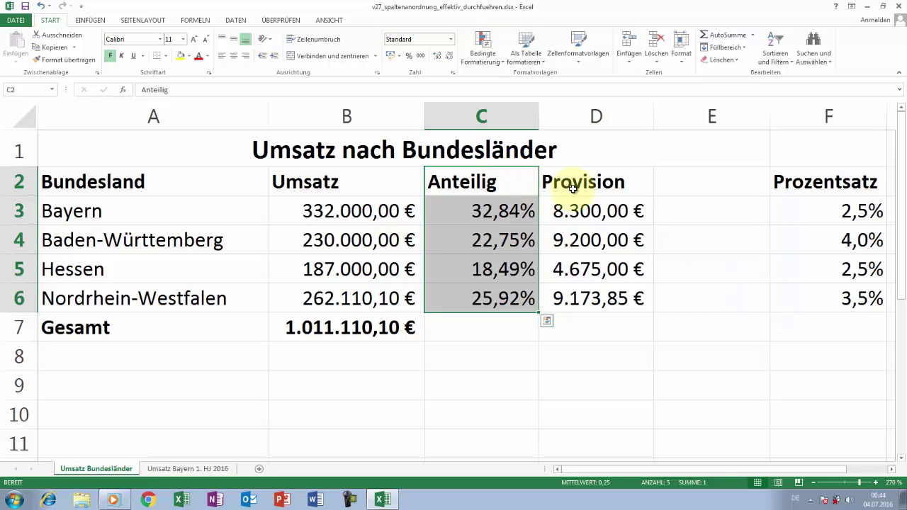
left_click_drag(822, 181, 830, 290)
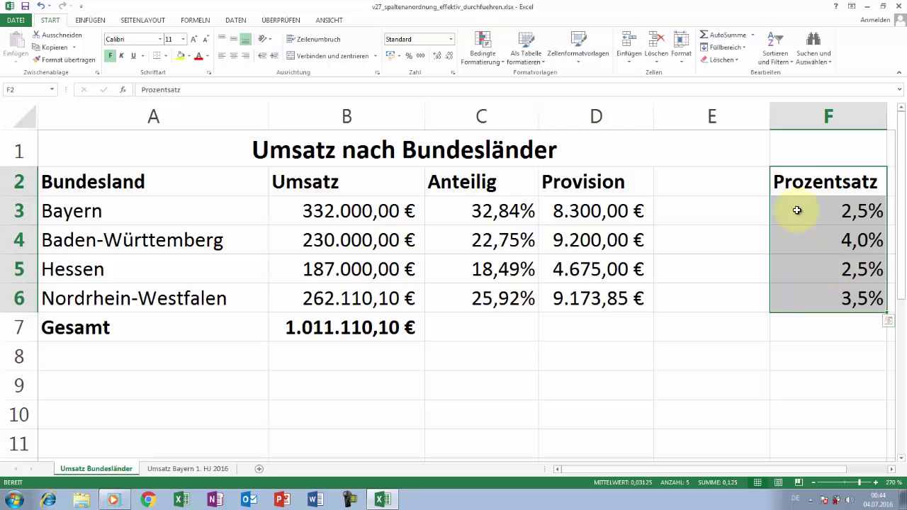
left_click_drag(785, 169, 736, 179)
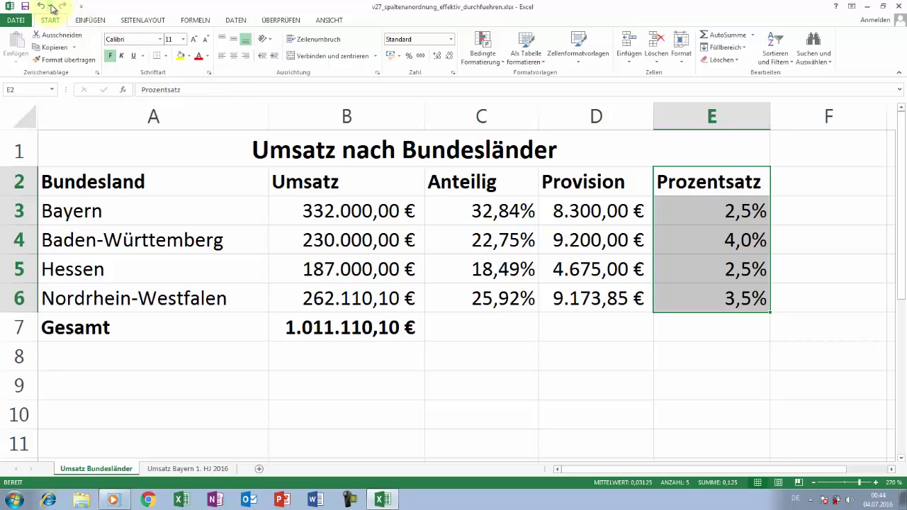
Undo the three Drag Drop moves from the Undo list and reselect Anteilig cells E2:E6
left_click(50, 6)
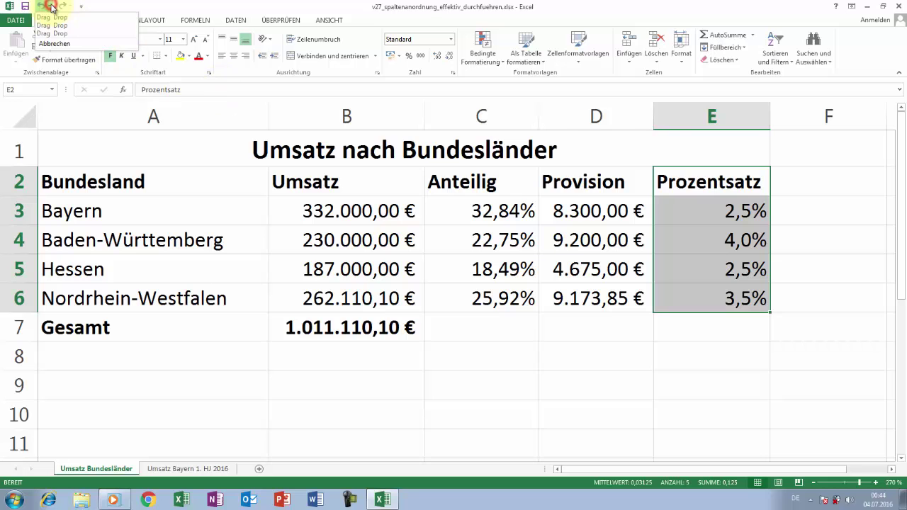
left_click(75, 35)
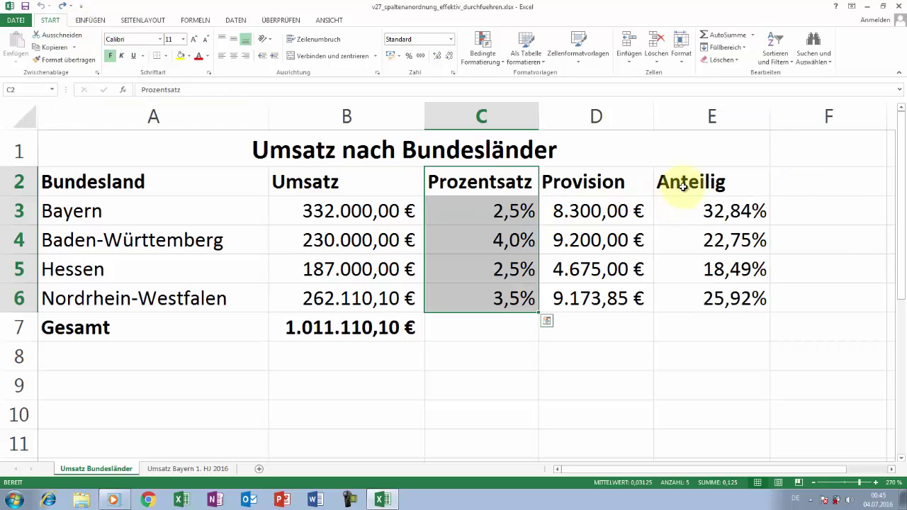
left_click_drag(682, 186, 711, 294)
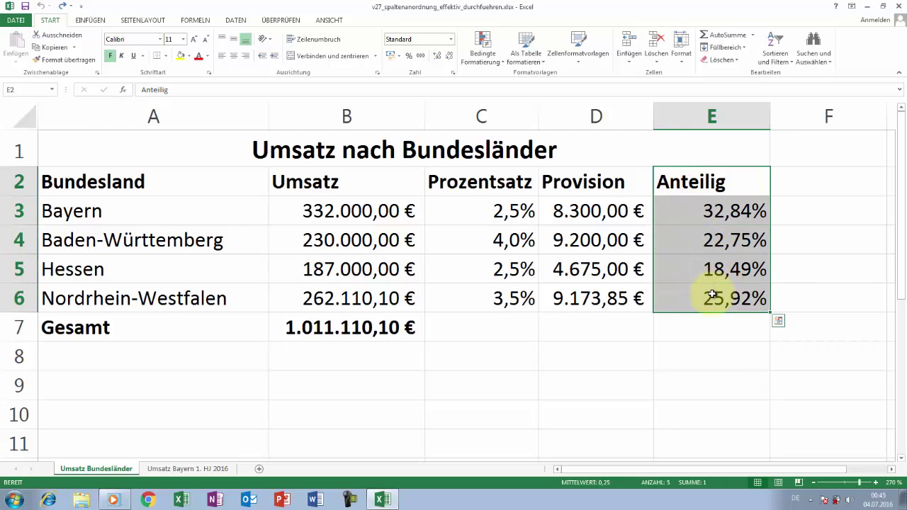
Shift-drag the Anteilig cells to insert them at column C, ahead of Prozentsatz
key("shift")
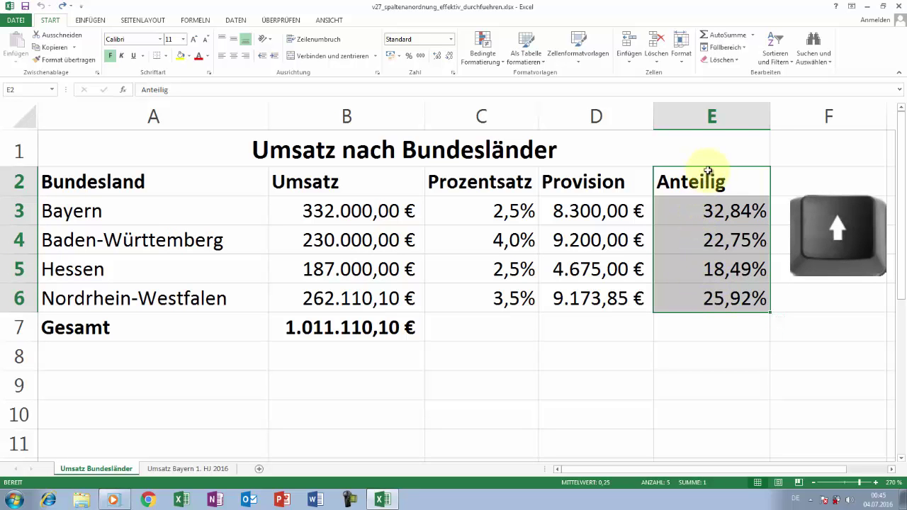
left_click_drag(709, 168, 709, 168)
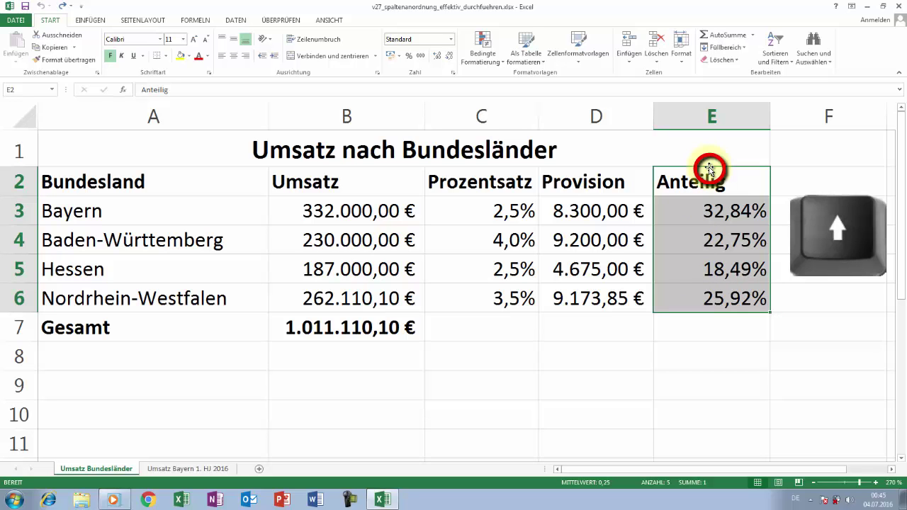
left_click_drag(709, 167, 518, 181)
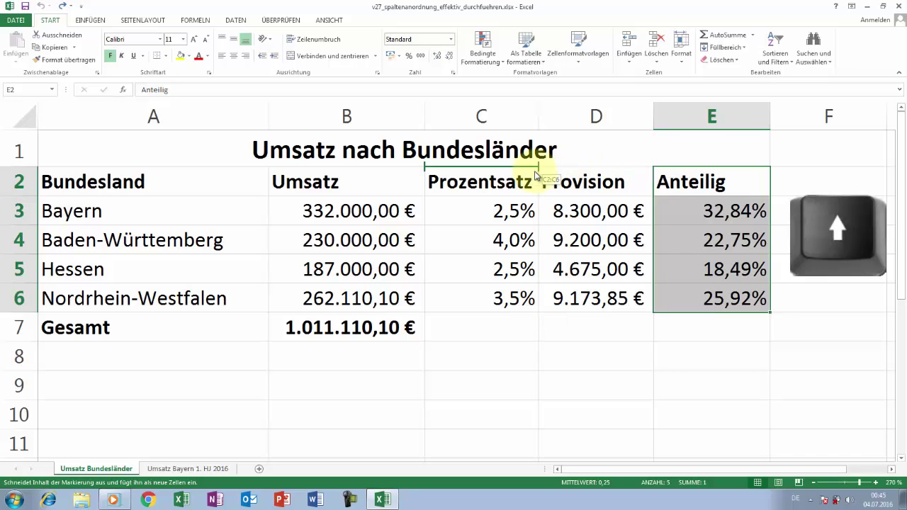
left_click_drag(518, 181, 430, 193)
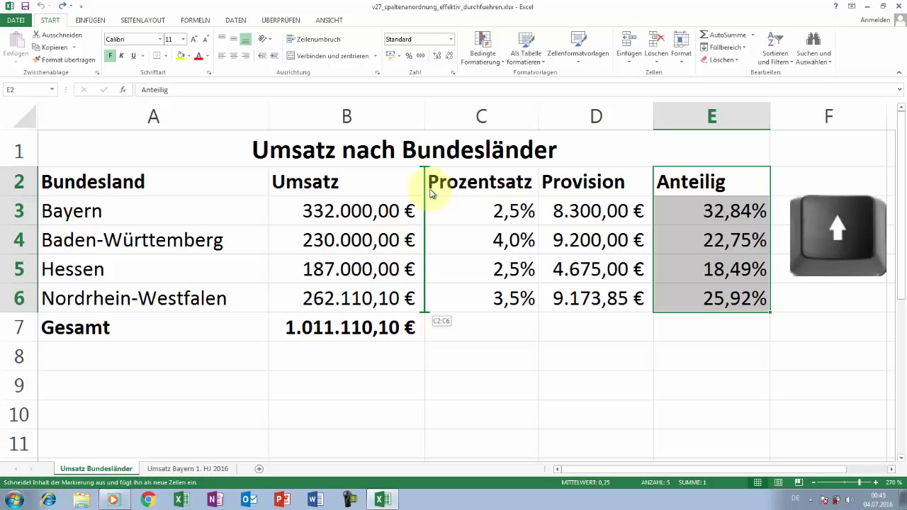
left_click_drag(429, 194, 429, 189)
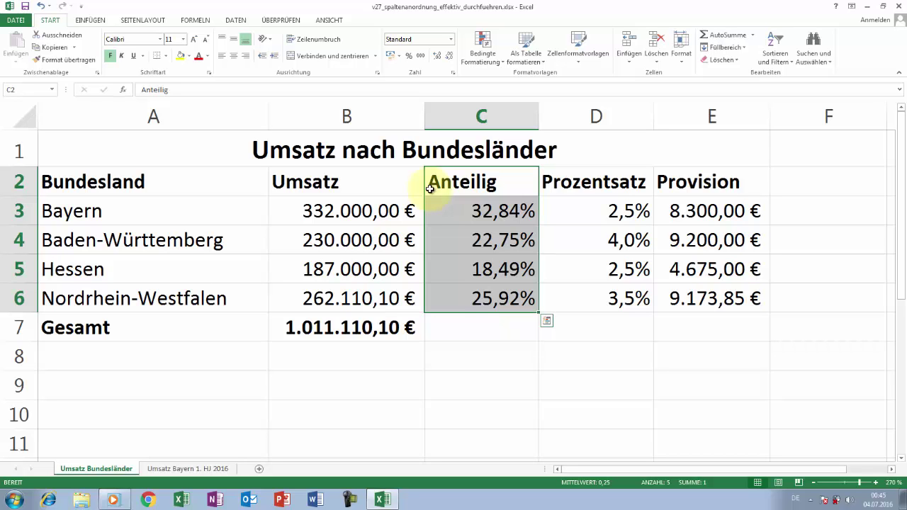
Shift-drag the Provision cells E2:E6 into column C, then insert Provision after Prozentsatz
left_click_drag(705, 182, 707, 296)
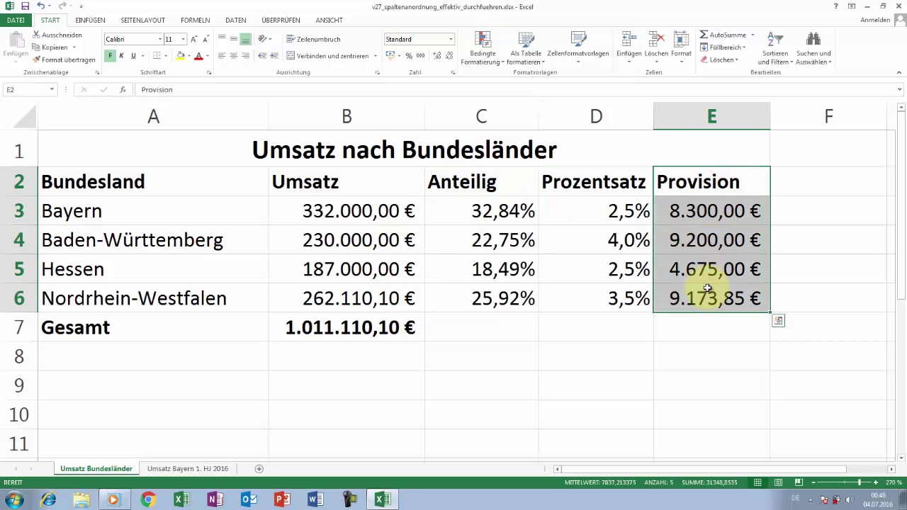
left_click_drag(716, 177, 434, 183)
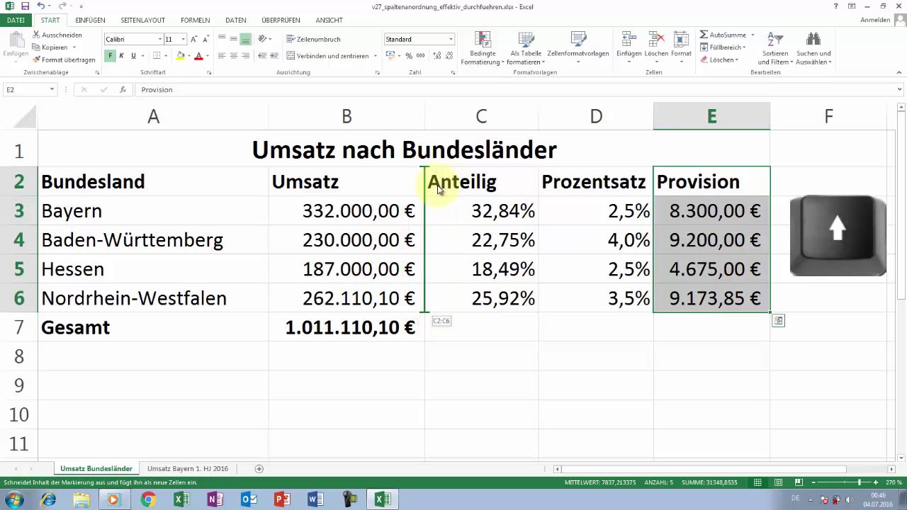
left_click_drag(438, 188, 437, 184)
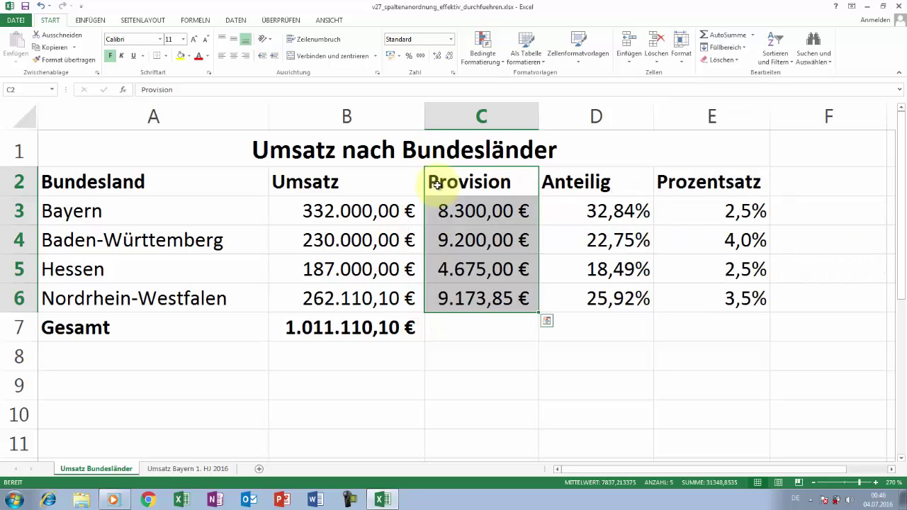
left_click_drag(457, 169, 775, 191)
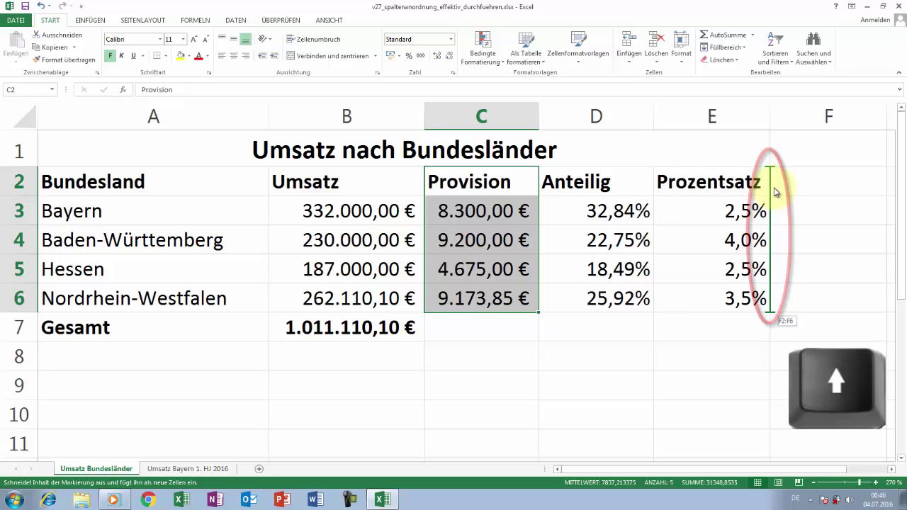
left_click_drag(774, 191, 774, 188)
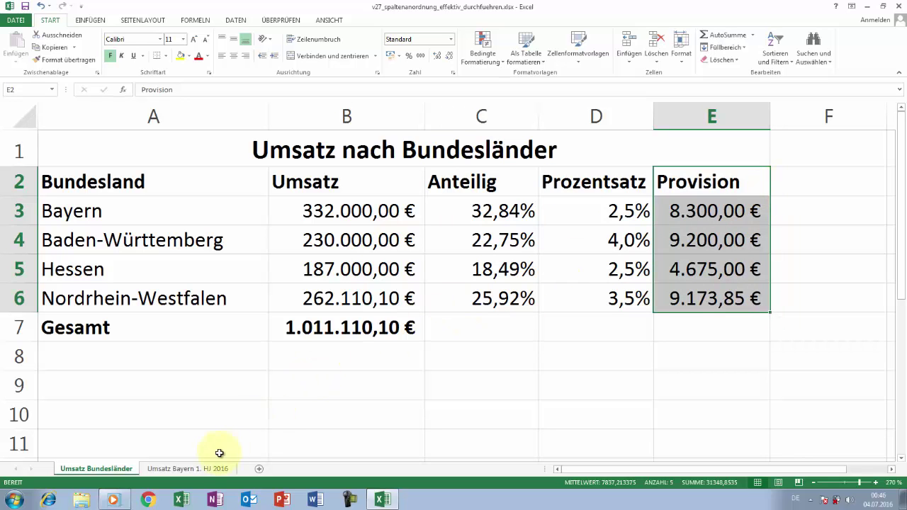
On the Umsatz Bayern 1. HJ 2016 sheet, Shift-drag Versicherungen A8:G8 directly below Einnahmen
left_click(190, 468)
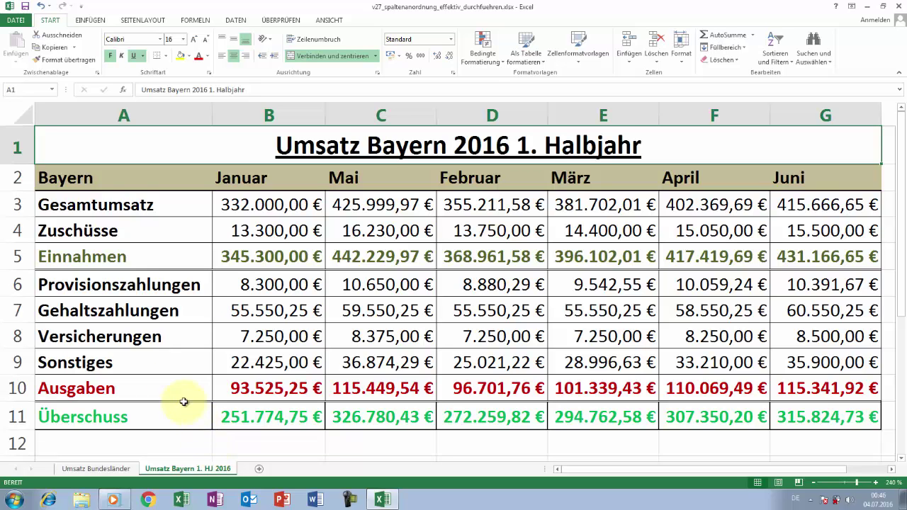
left_click_drag(138, 338, 515, 345)
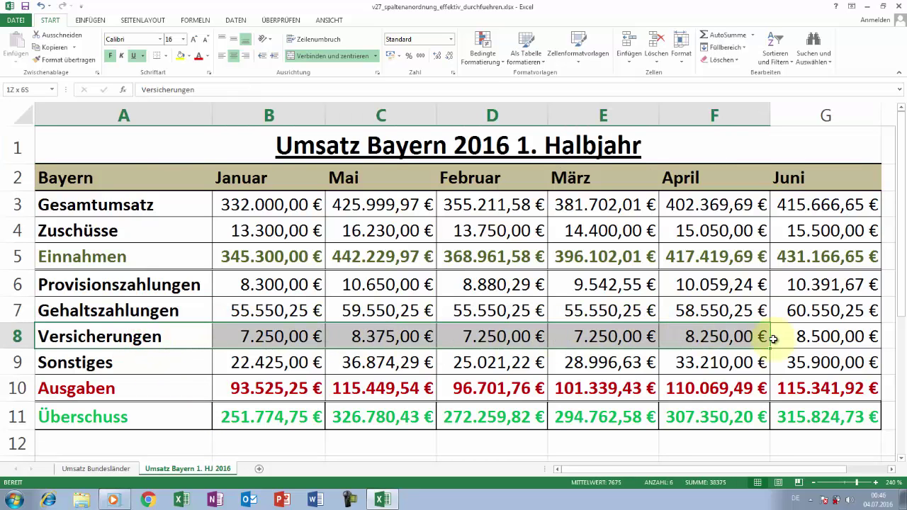
left_click_drag(515, 345, 787, 337)
key("shift")
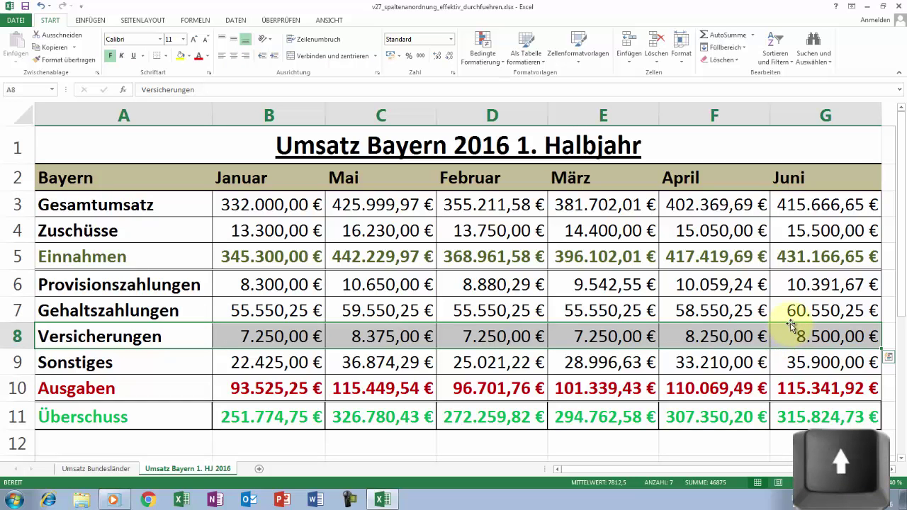
mouse_move(790, 324)
left_mouse_down()
mouse_move(780, 275)
mouse_move(761, 272)
left_mouse_up()
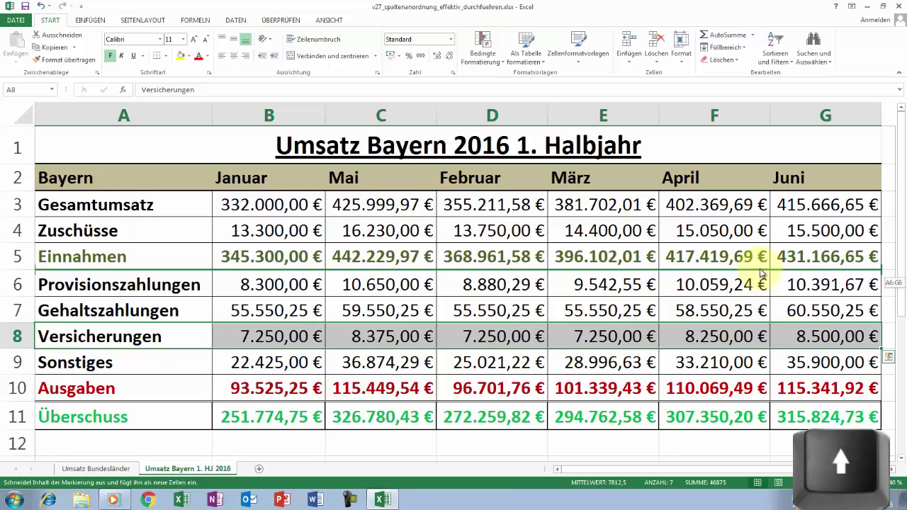
left_click_drag(760, 273, 759, 270)
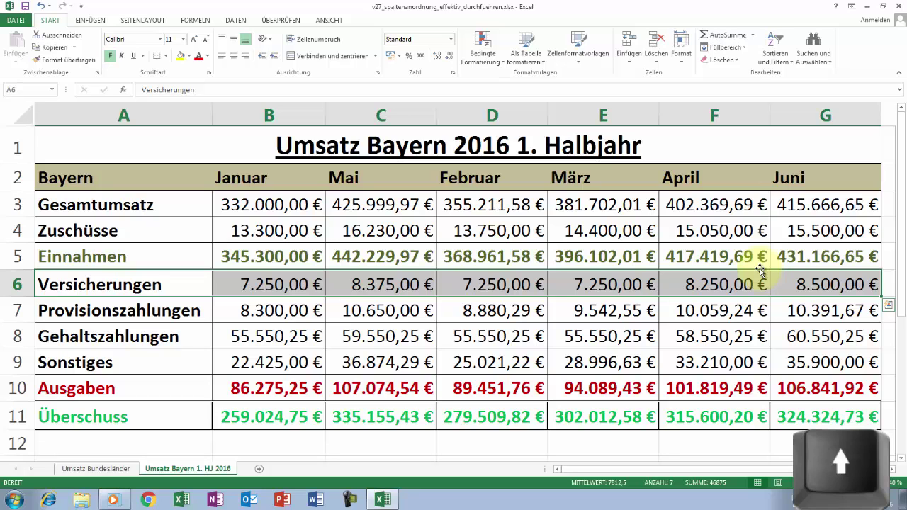
Shift-drag the Versicherungen row back below Gehaltszahlungen into row 8
key("shift")
left_click_drag(758, 273, 752, 342)
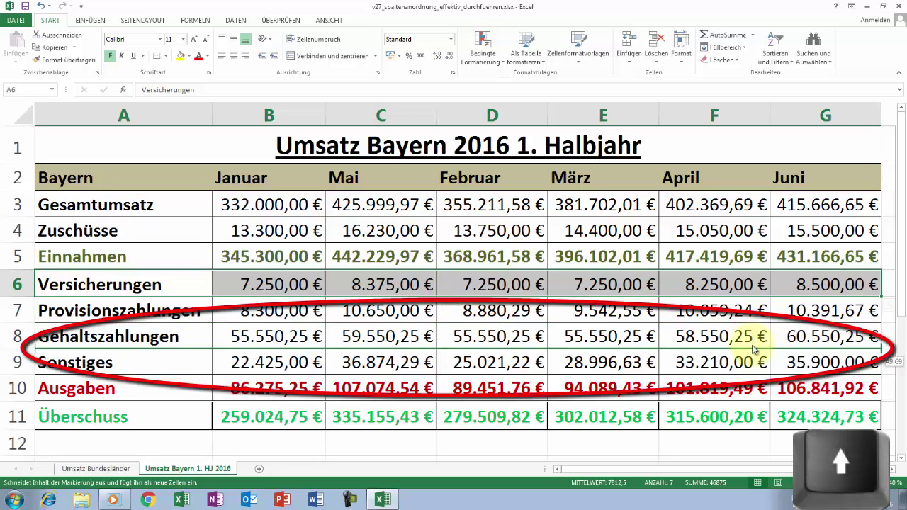
left_click_drag(754, 348, 751, 345, "shift")
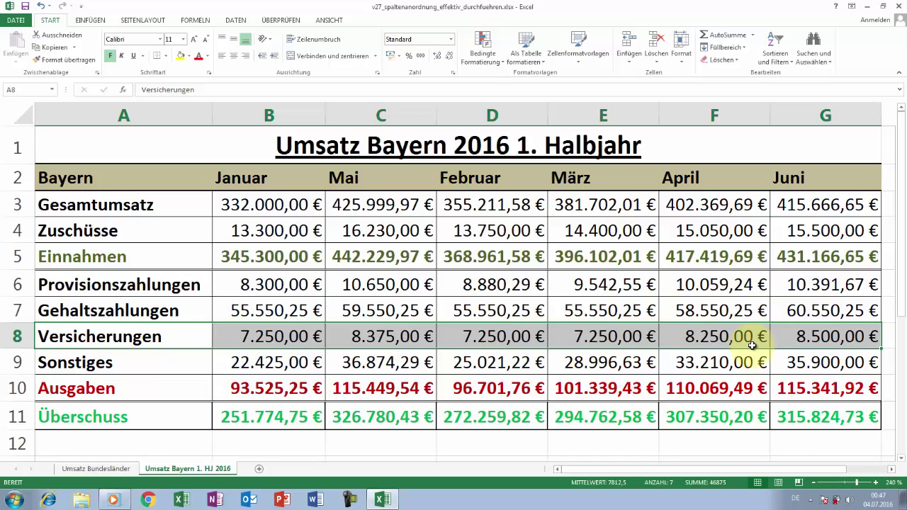
Ctrl+Shift-drag the Gehaltszahlungen row A7:G7 to insert a copy in row 10, above Ausgaben
left_click_drag(145, 309, 782, 314)
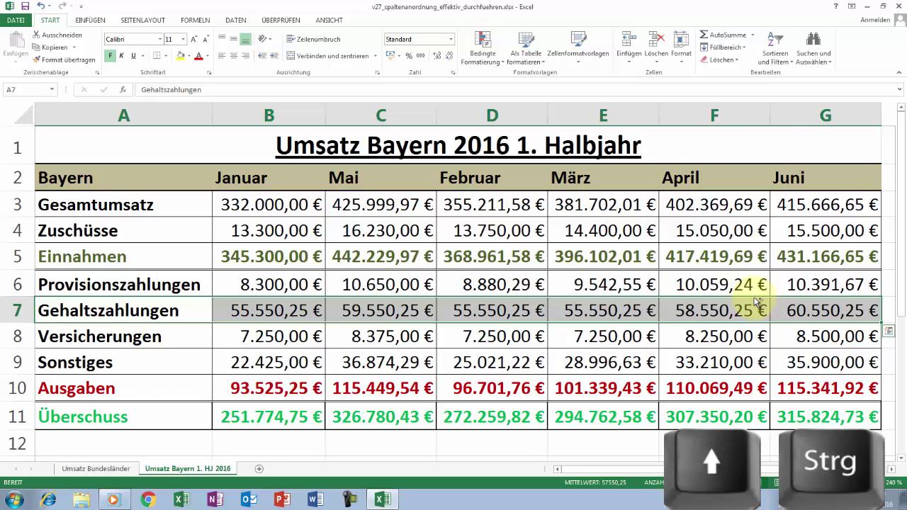
left_click_drag(756, 301, 744, 354)
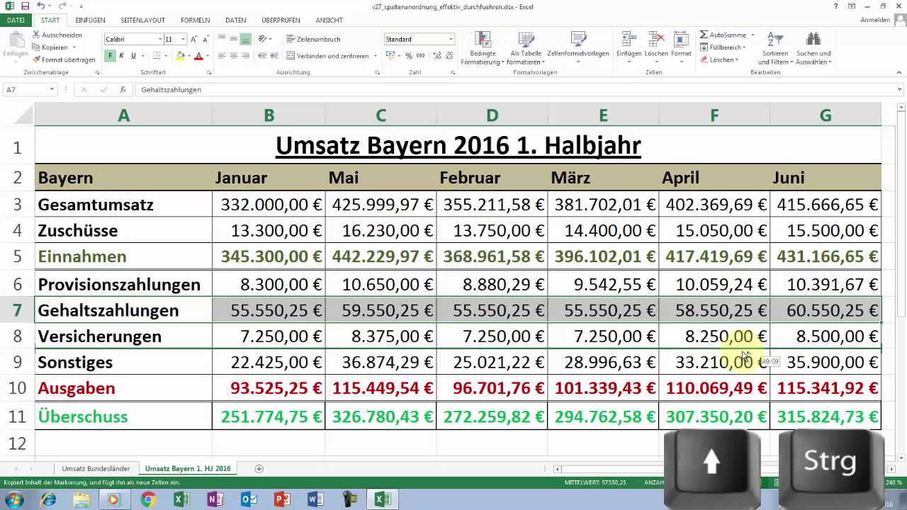
left_click_drag(744, 354, 744, 367)
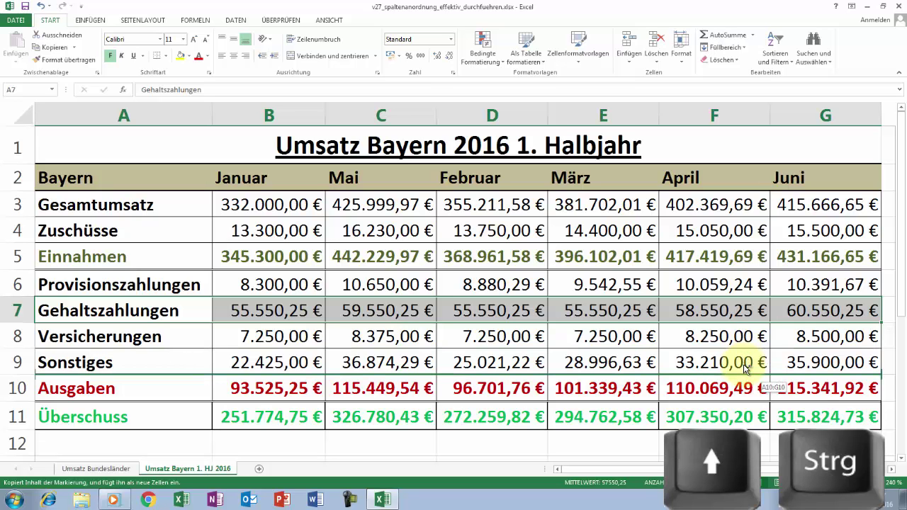
left_click_drag(746, 368, 743, 366)
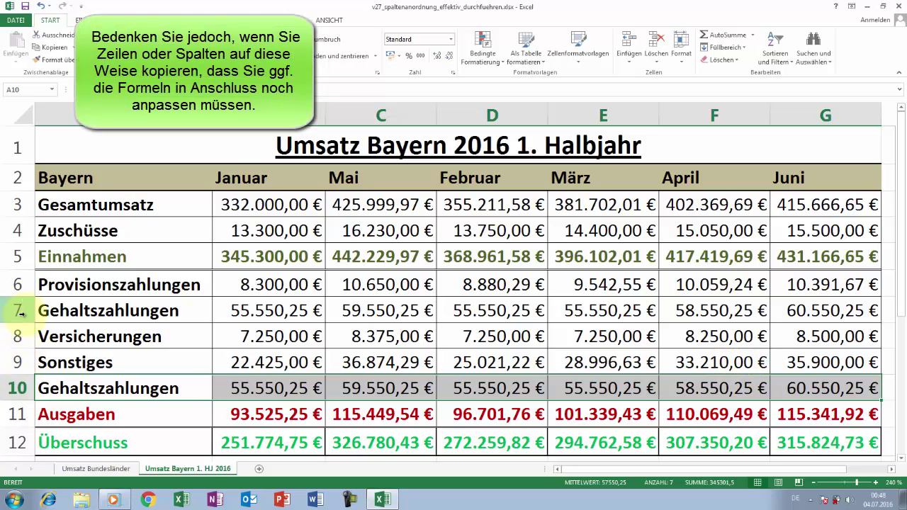
left_click(20, 315)
left_click(16, 386)
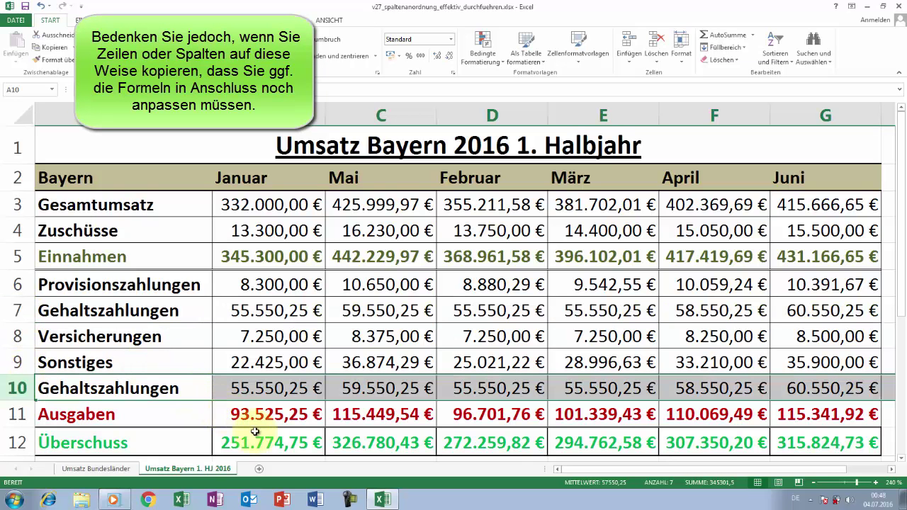
key("Down")
key("ctrl+Right")
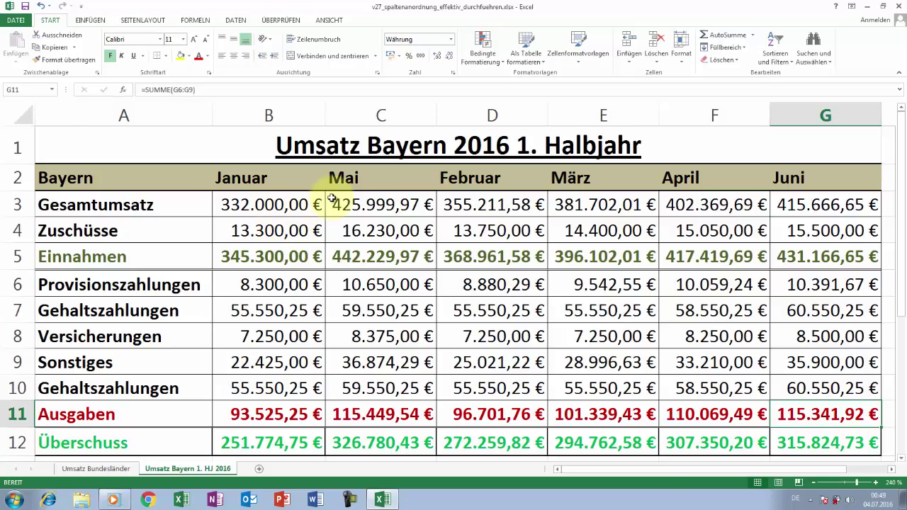
Shift-drag the Mai column C2:C12 between April and Juni, then click A1 to deselect
left_click(367, 178)
left_click_drag(366, 178, 373, 432)
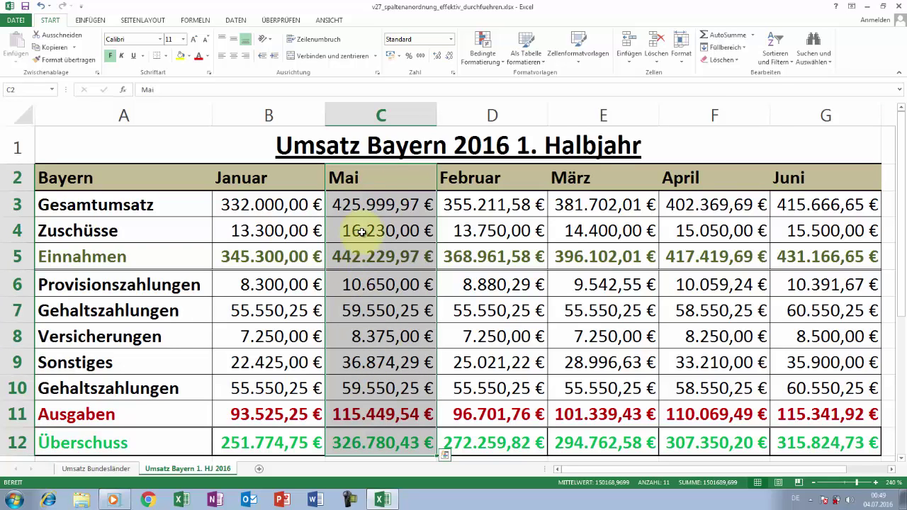
key("shift")
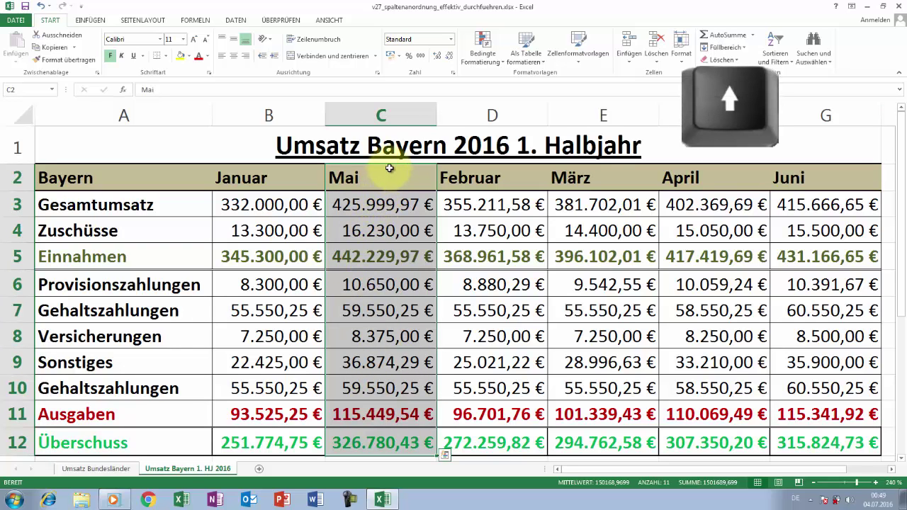
left_click_drag(392, 165, 674, 208)
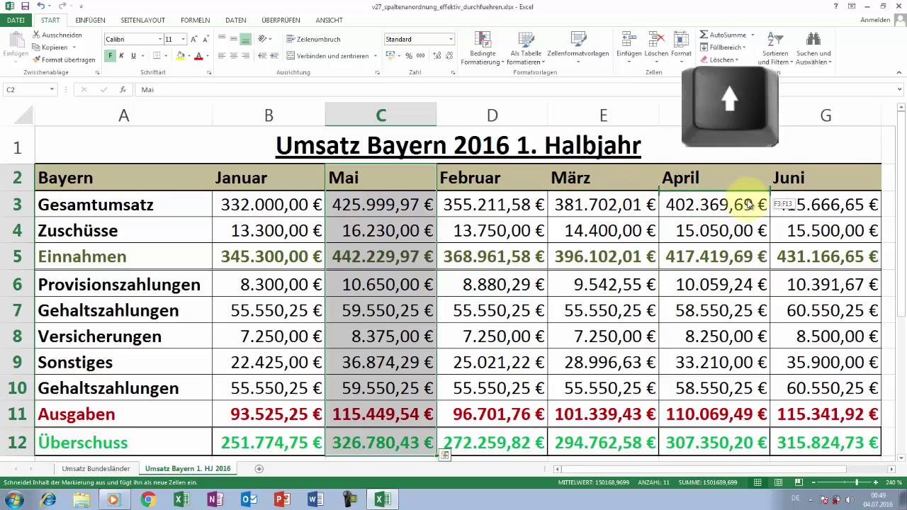
mouse_move(675, 208)
left_mouse_down()
mouse_move(778, 206)
mouse_move(772, 187)
left_mouse_up()
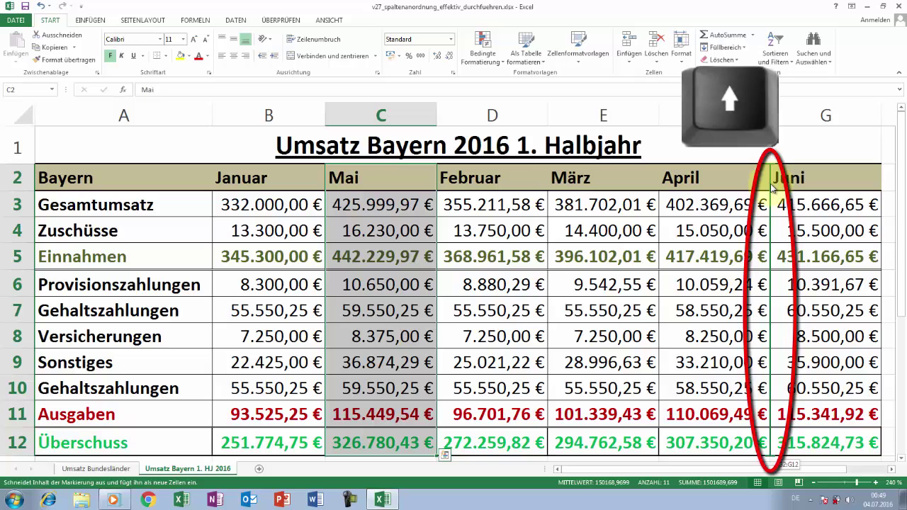
left_click_drag(772, 187, 771, 184)
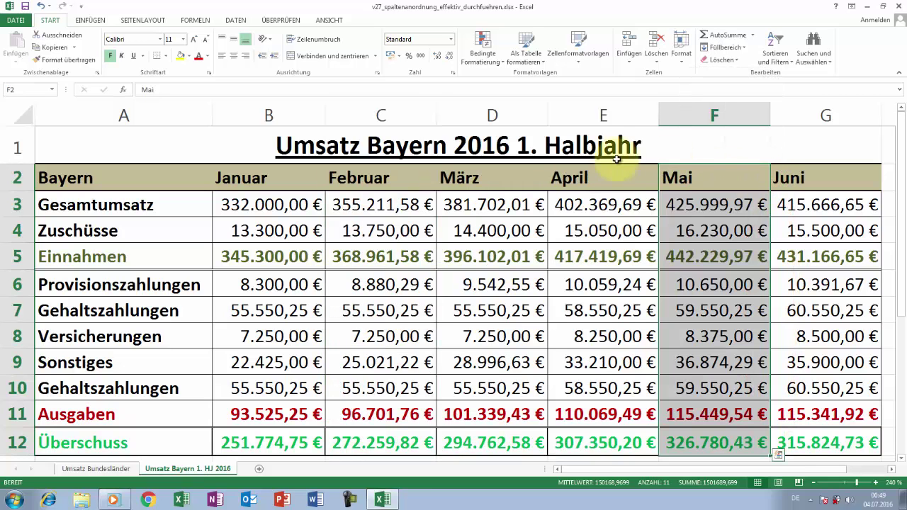
left_click(572, 144)
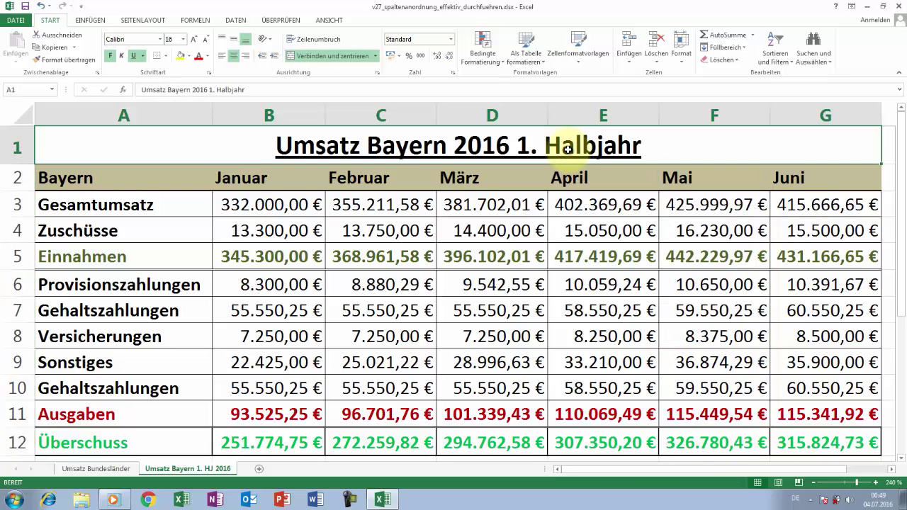